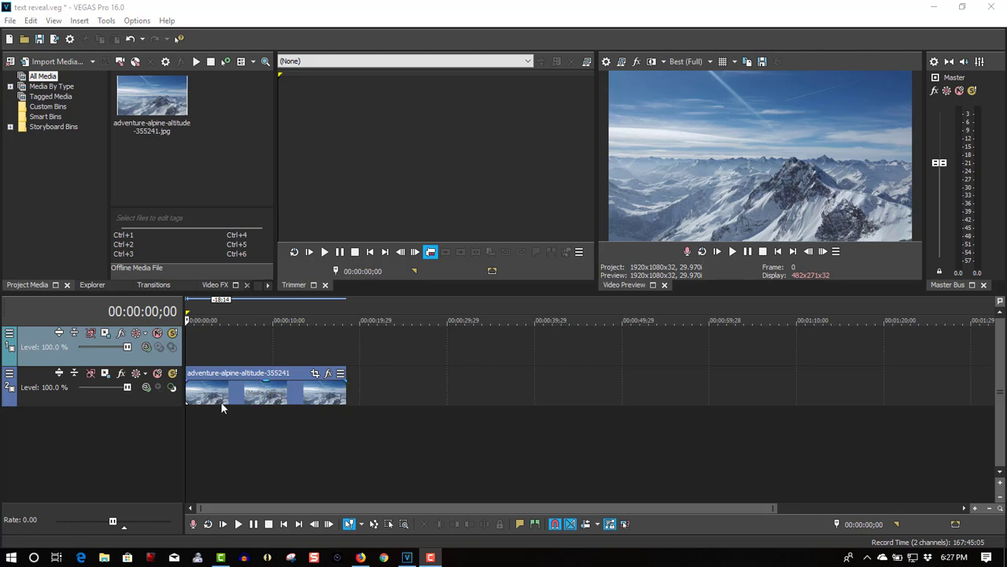
Insert a text event on track 1 reading 'The Rockey' / 'Mountains' on two lines, centred and bold.
right_click(226, 339)
left_click(260, 317)
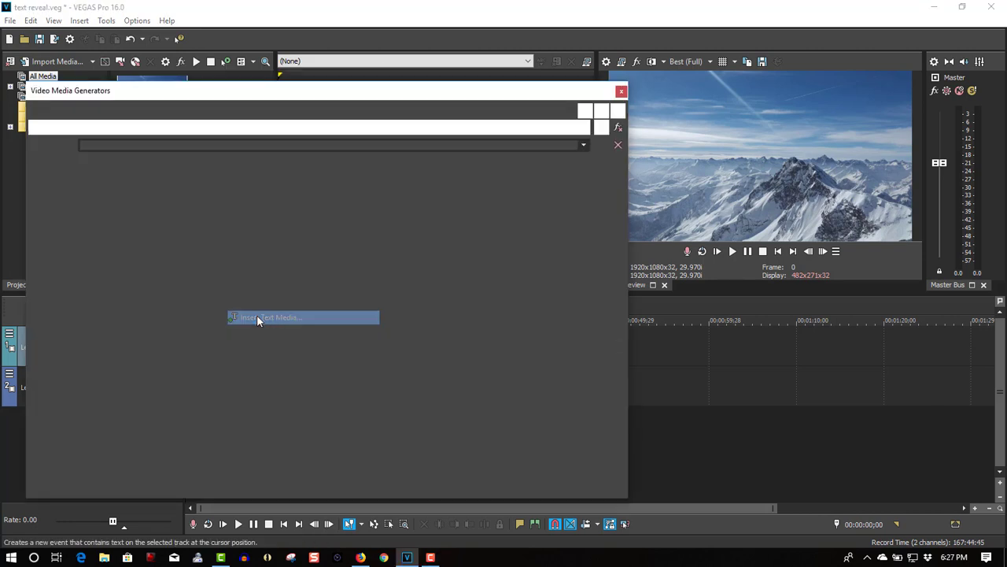
key("ctrl+a")
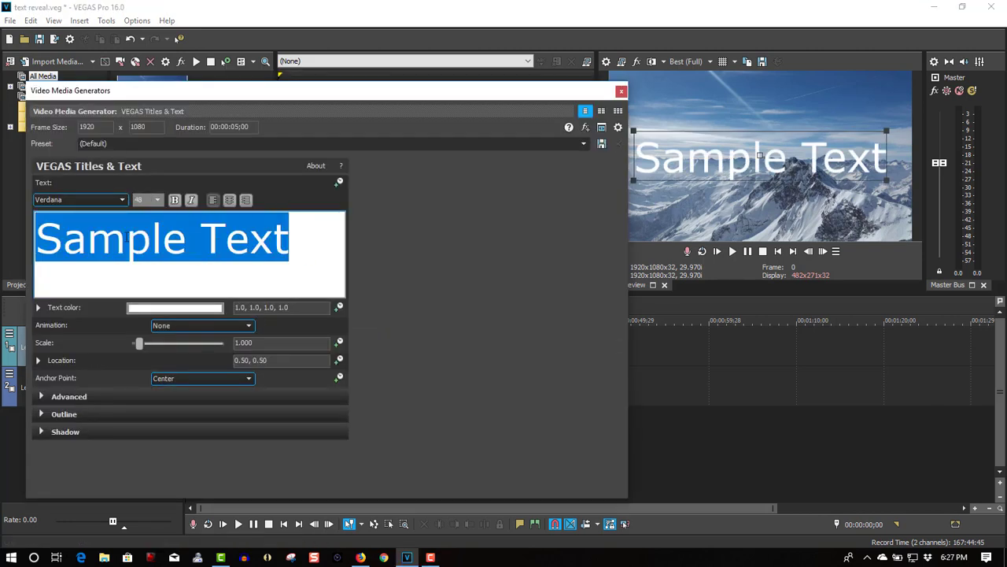
right_click(124, 235)
left_click(138, 270)
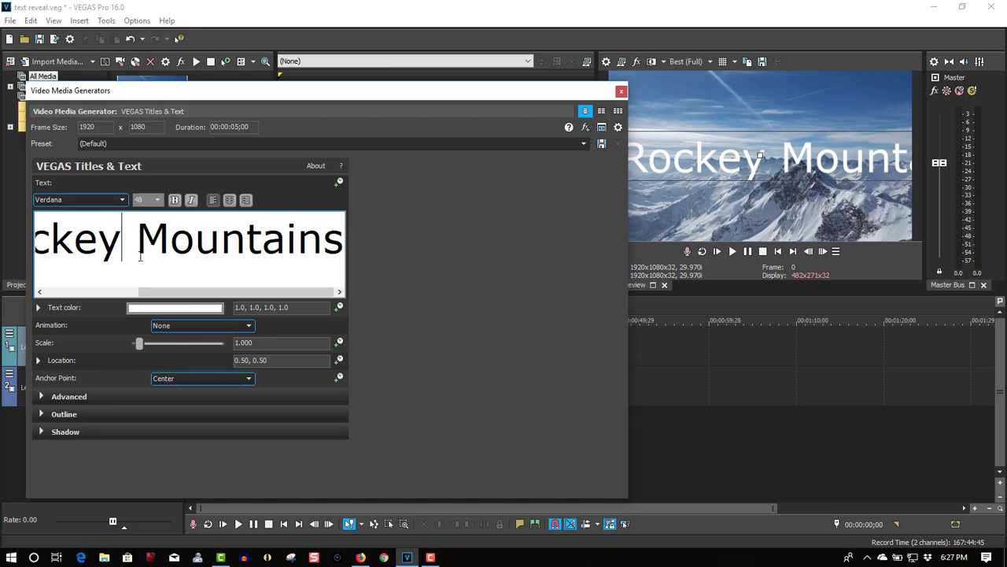
key("Return")
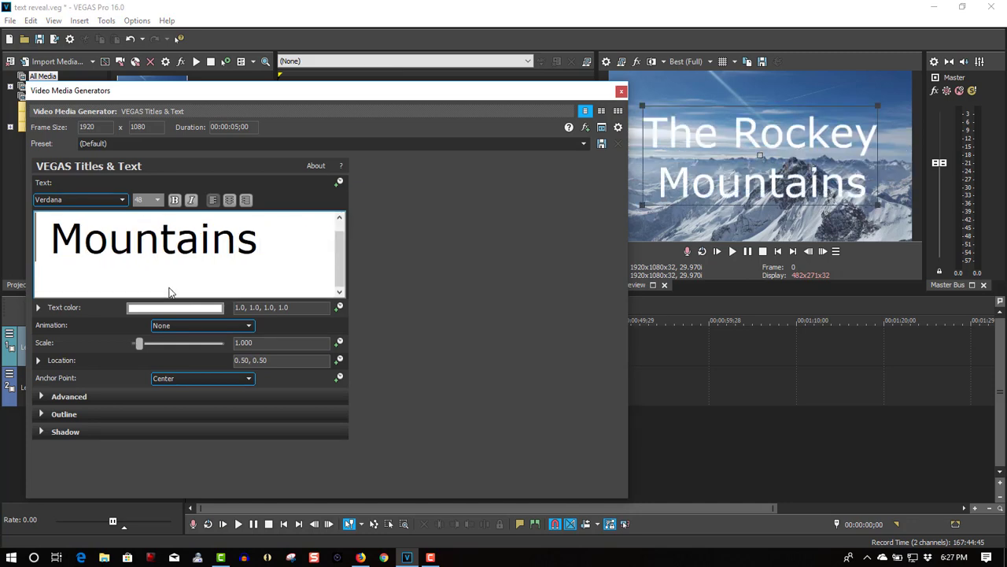
key("Delete")
key("ctrl+a")
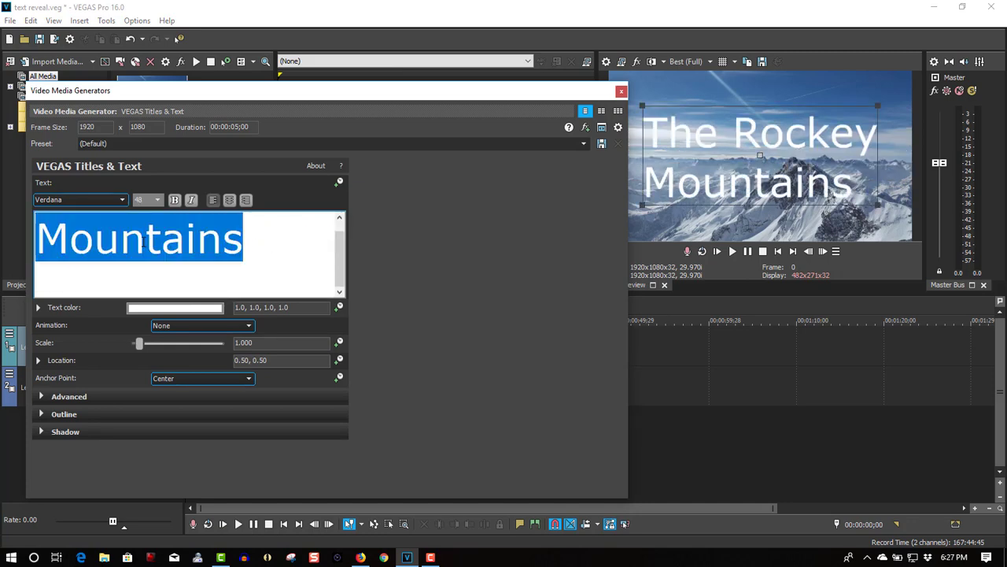
left_click(229, 200)
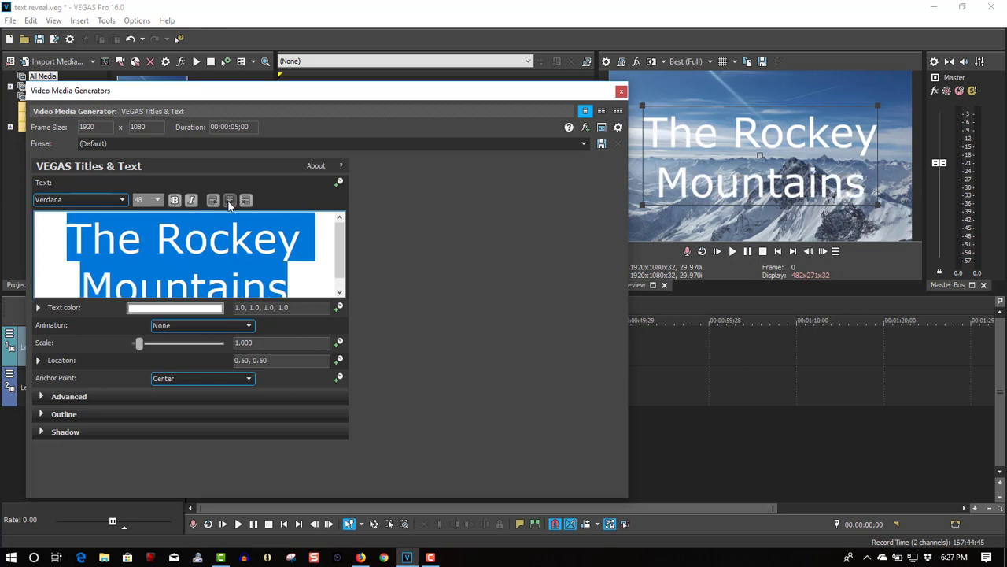
left_click(175, 200)
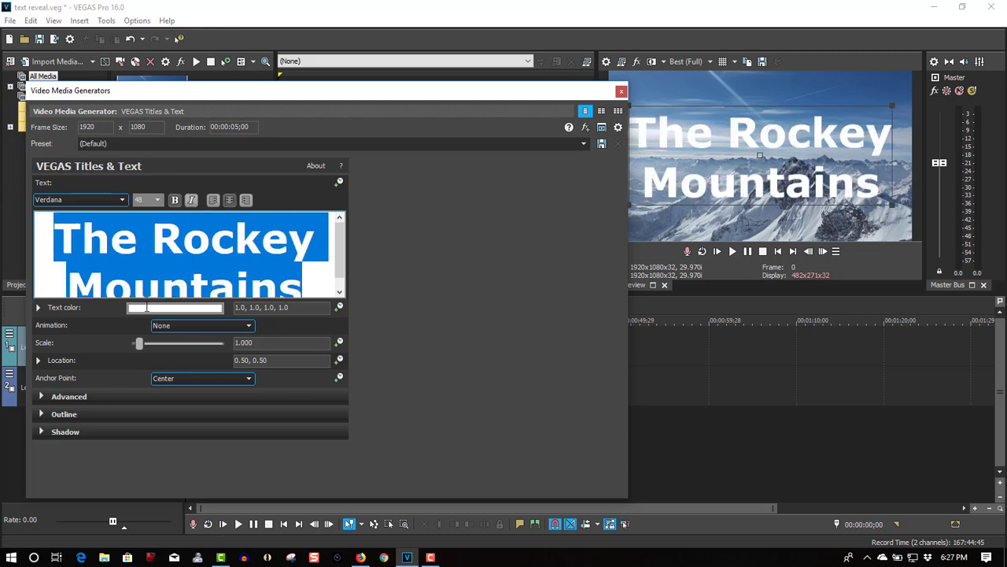
Give the title a black outline of width 5.170 and close the text editor.
left_click(42, 415)
left_click(180, 449)
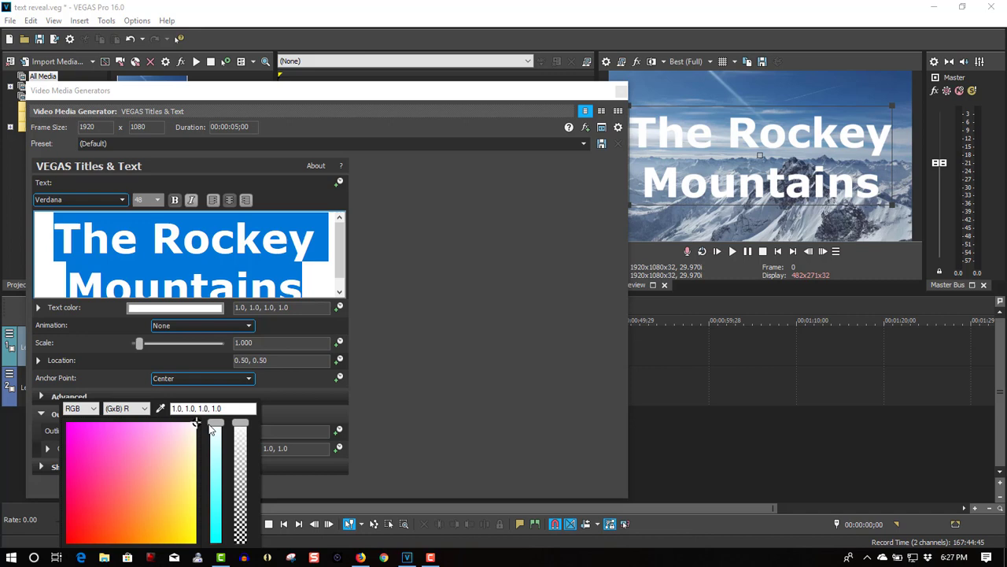
left_click_drag(210, 428, 218, 543)
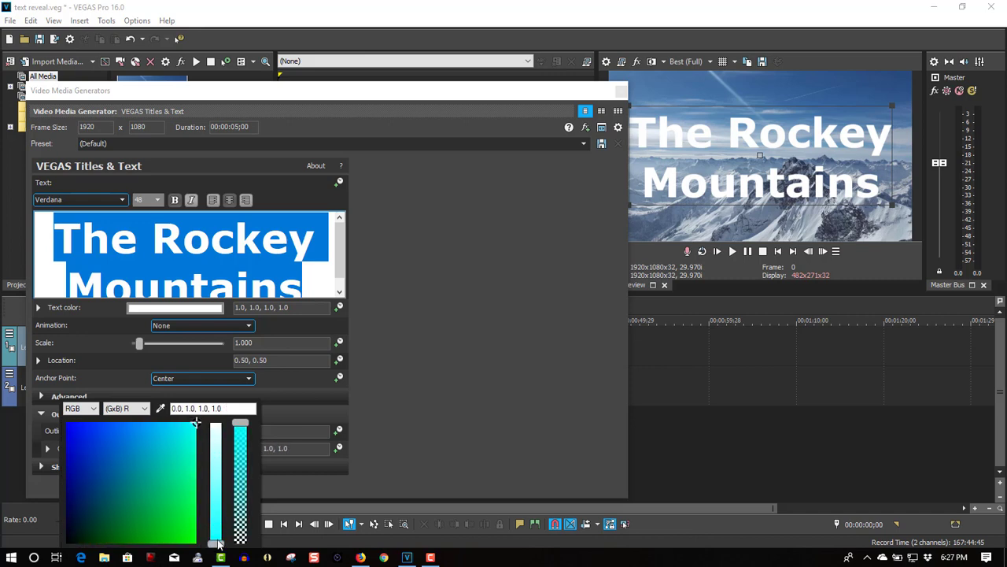
left_click(197, 429)
left_click_drag(197, 429, 66, 544)
left_click(120, 386)
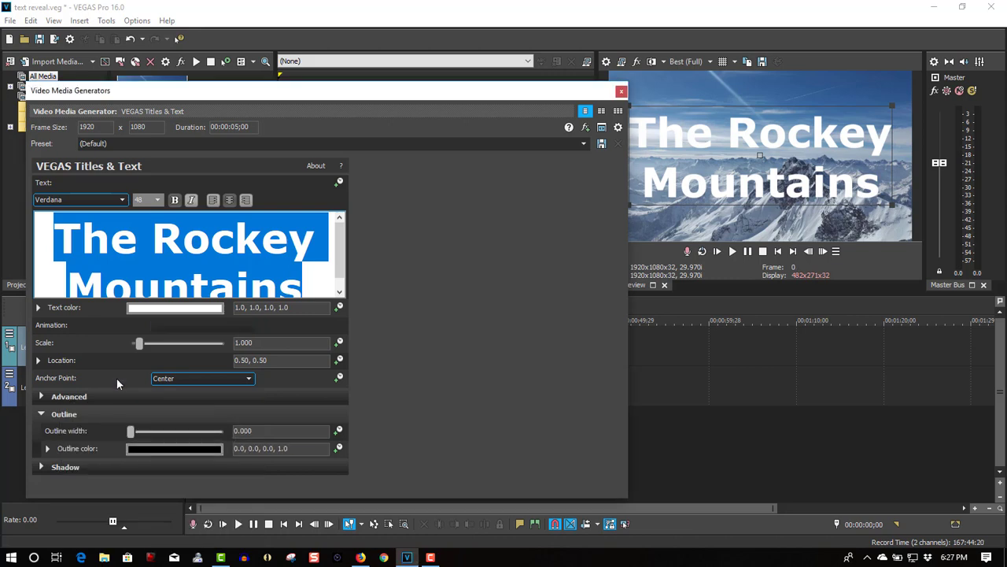
left_click_drag(131, 436, 180, 439)
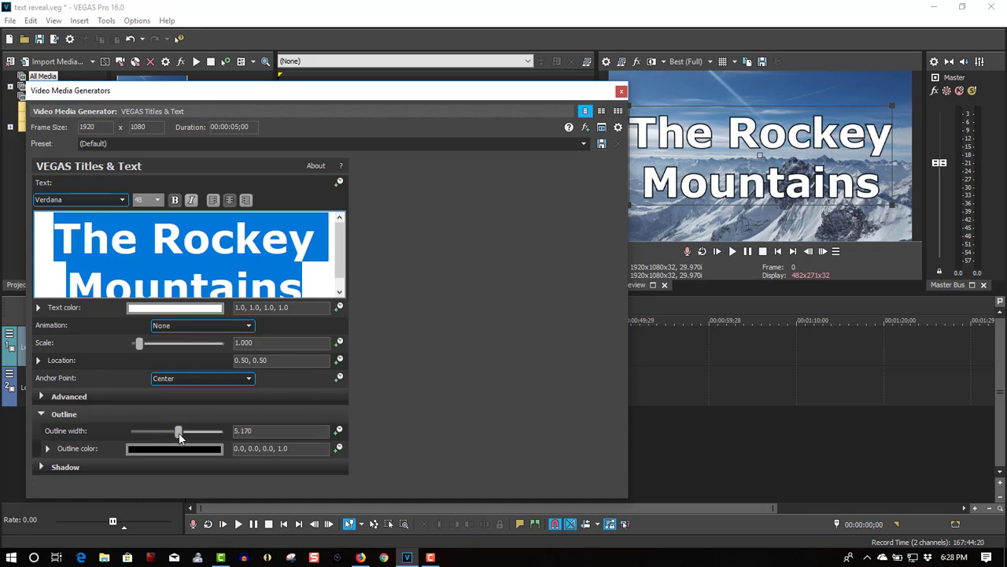
left_click(621, 90)
Extend the title event and apply a Top-Down, Hard Edge Linear Wipe fade-in at its start.
left_click_drag(228, 350, 346, 347)
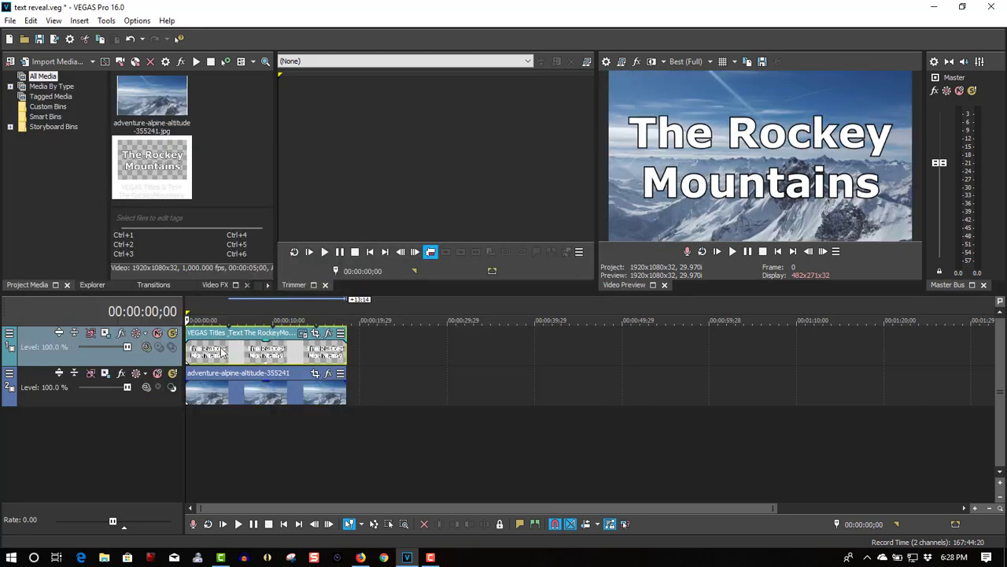
left_click_drag(188, 345, 237, 347)
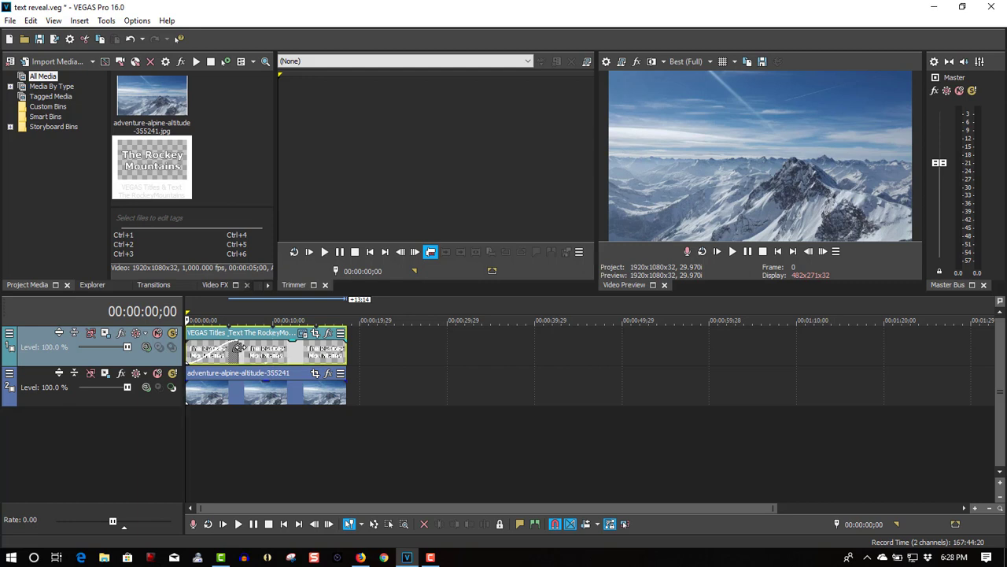
left_click(153, 285)
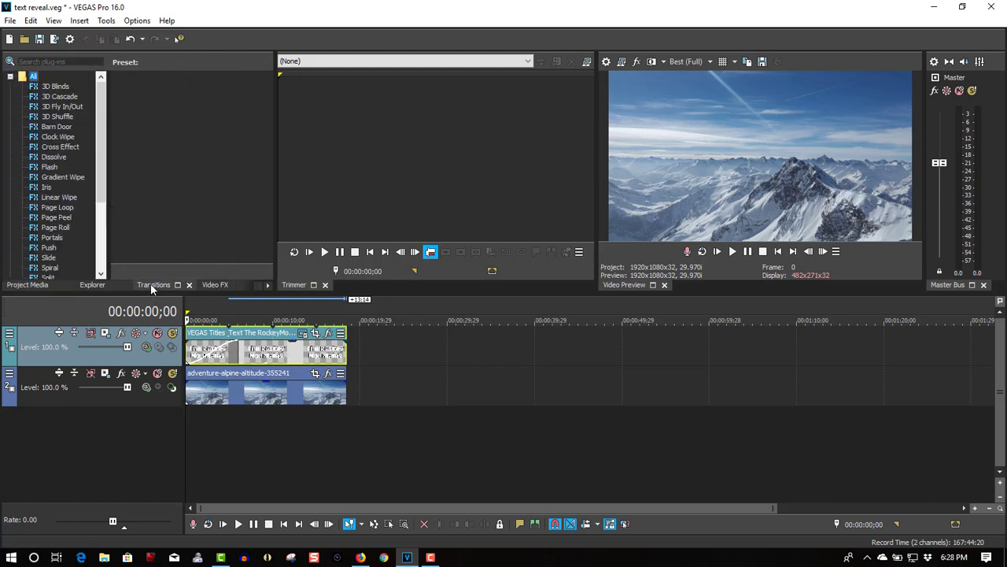
left_click(61, 197)
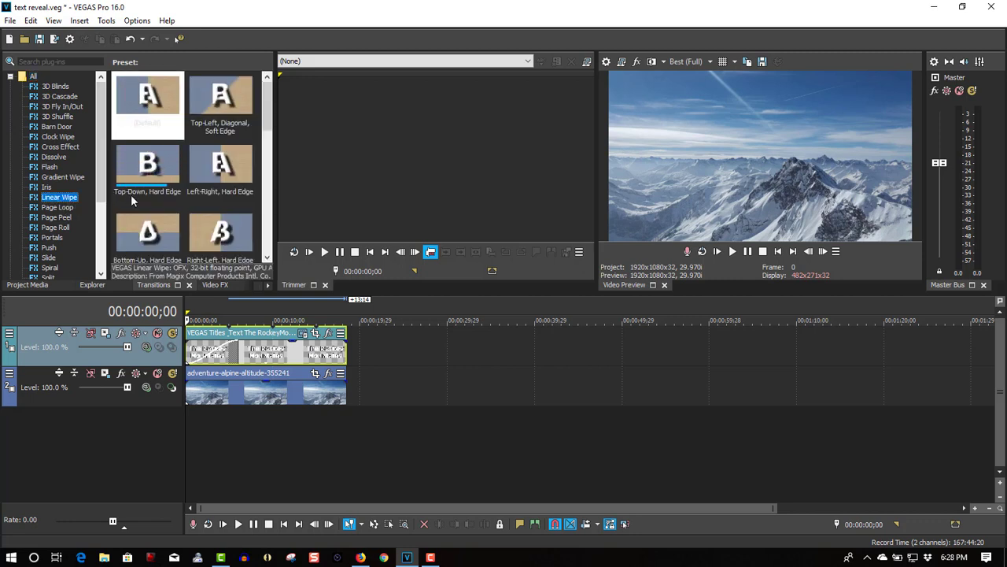
left_click_drag(138, 189, 213, 358)
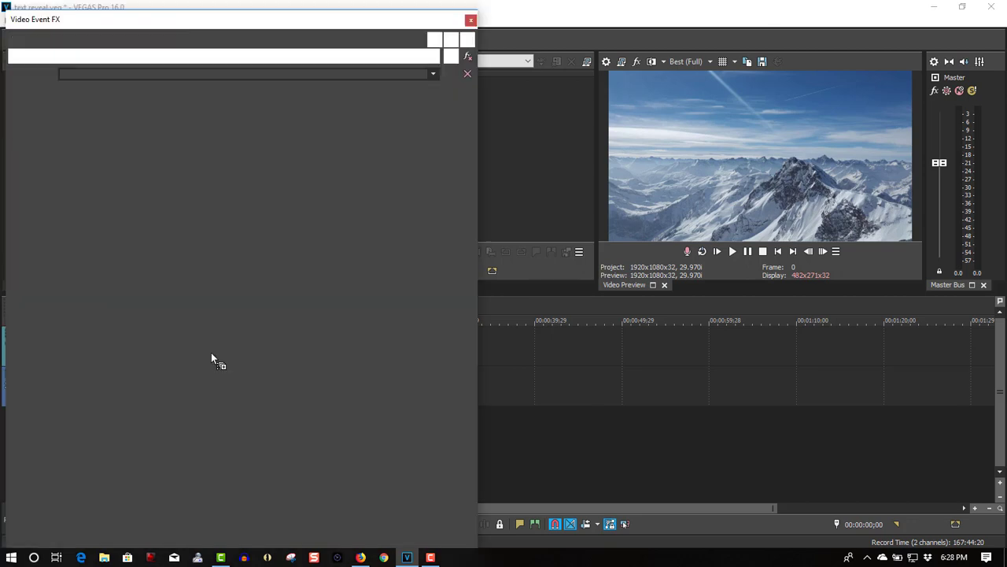
left_click(473, 26)
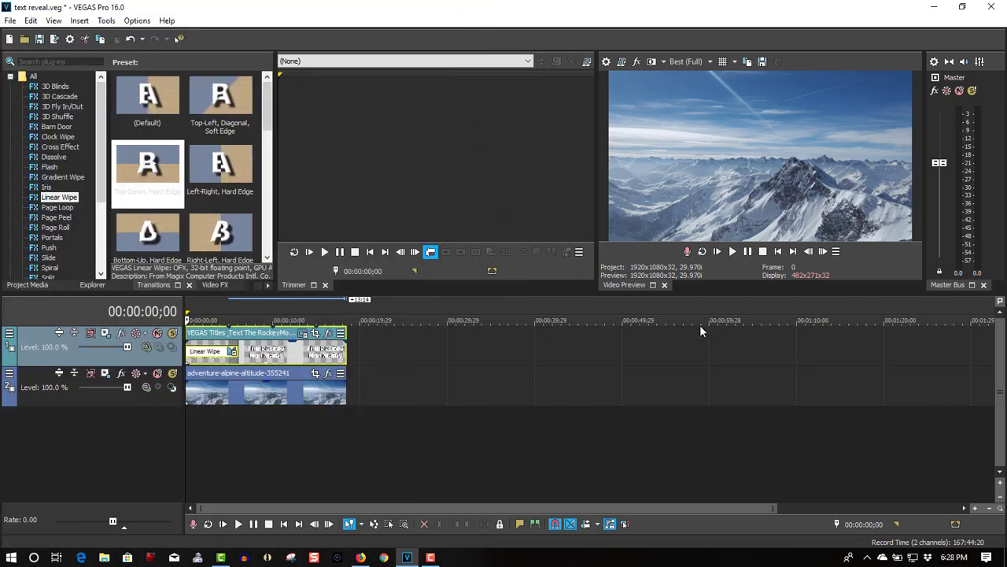
Preview the reveal, then add a Top-Down, Hard Edge Linear Wipe fade-out at the title's end.
left_click(733, 251)
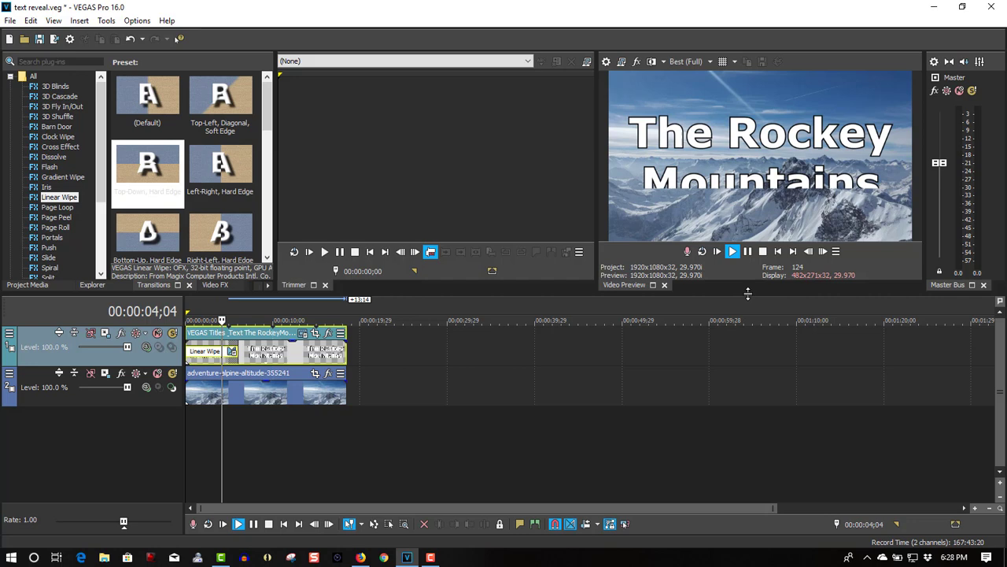
left_click(748, 251)
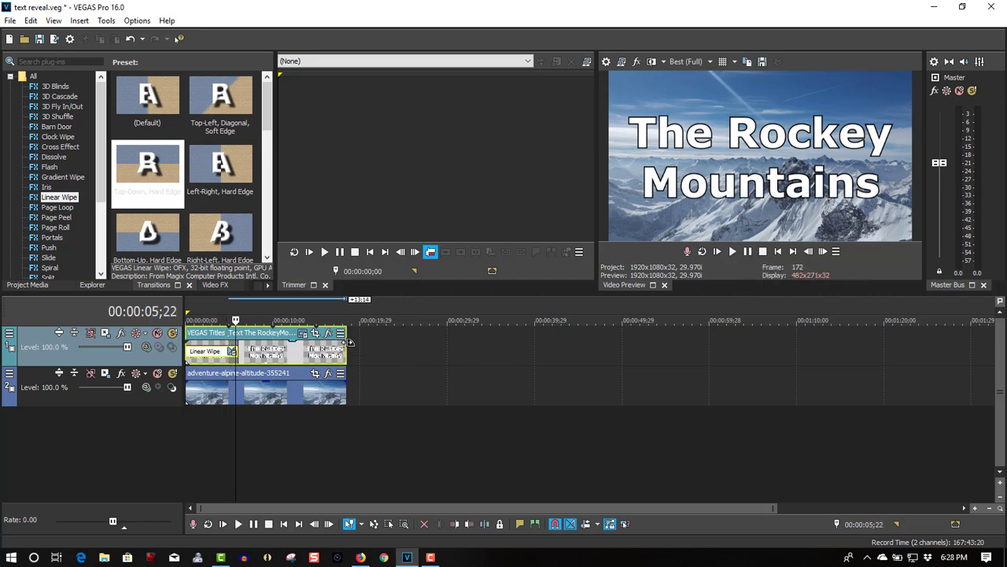
left_click_drag(349, 342, 296, 343)
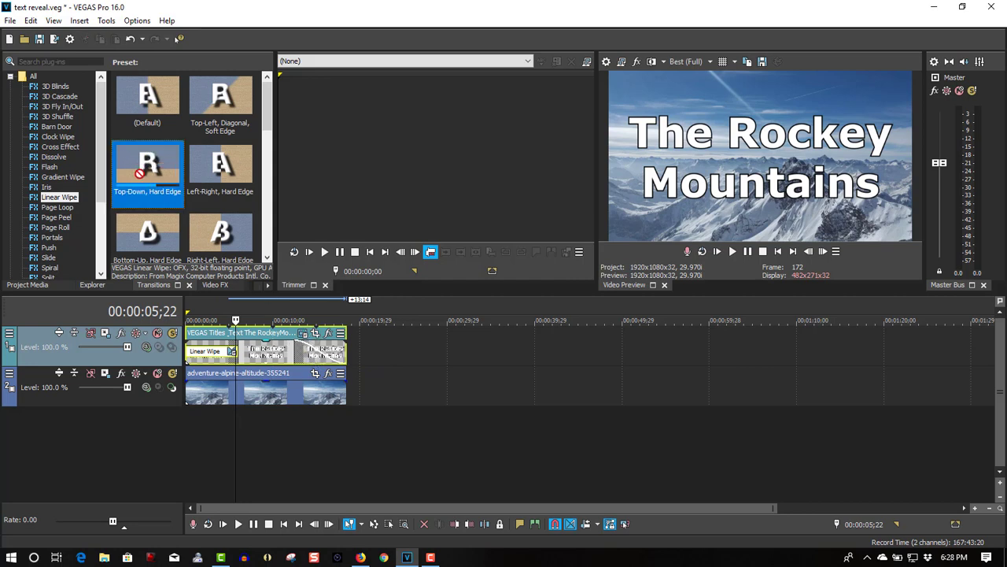
left_click(314, 354)
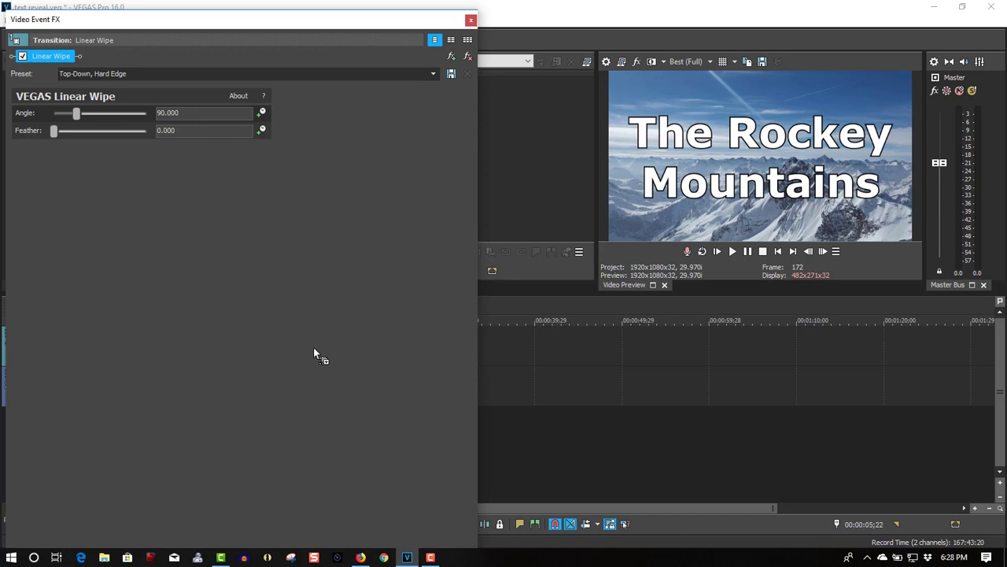
left_click(471, 21)
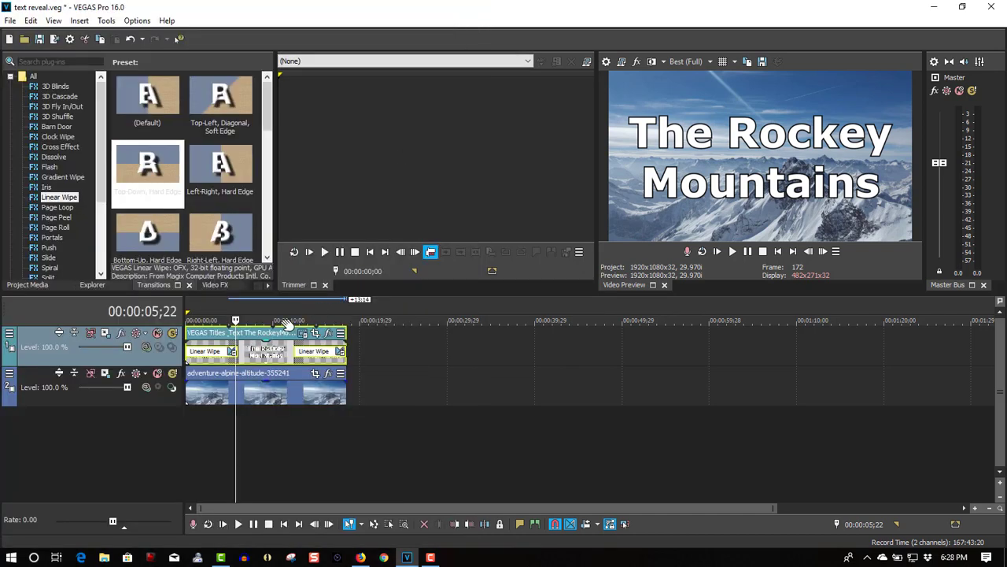
Play back from near the title's end to check that it wipes away.
left_click(286, 316)
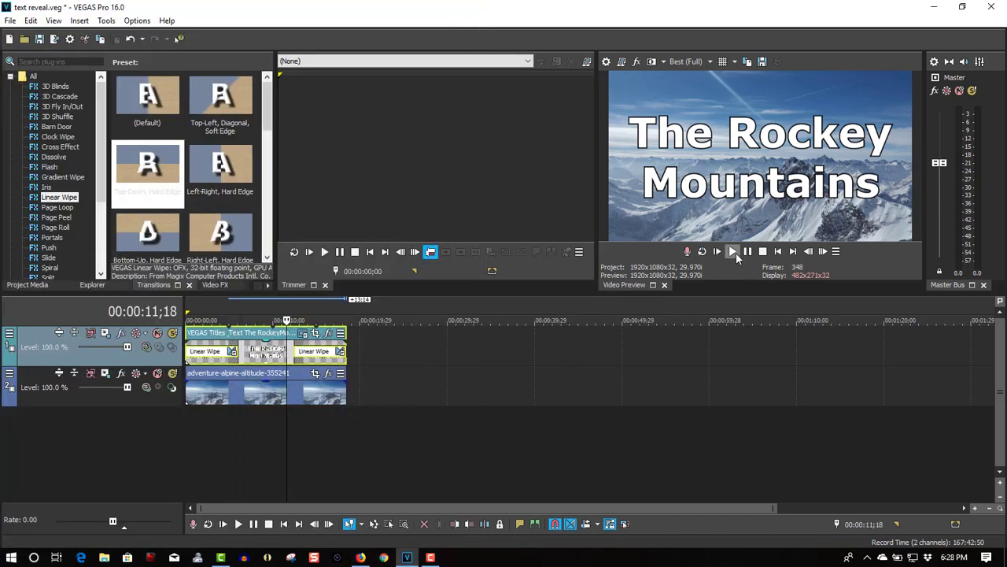
left_click(732, 252)
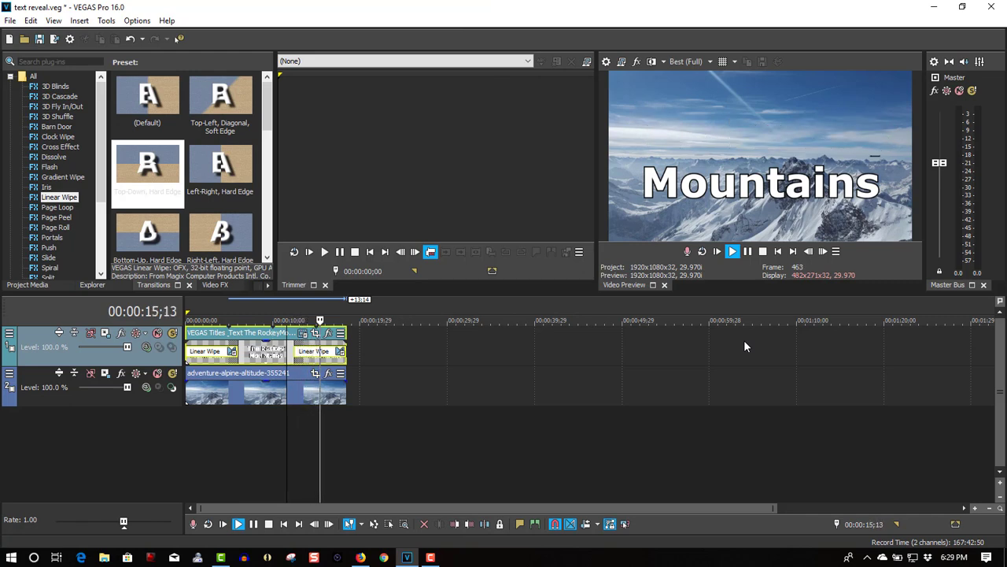
left_click(748, 252)
left_click_drag(339, 320, 312, 320)
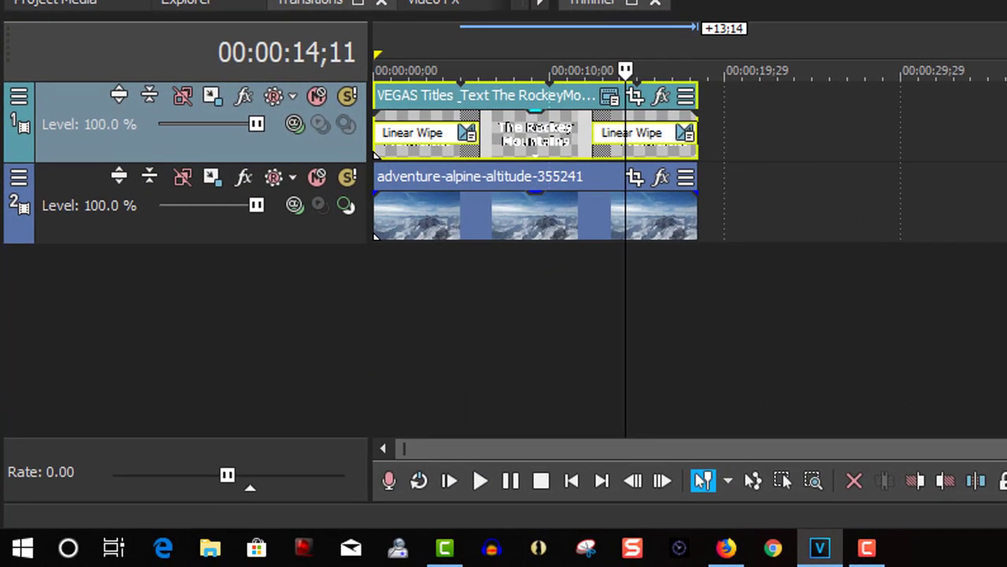
Change the title's Linear Wipe to the Top-Down, Soft Edge preset with feather 0.500.
key("ctrl+Home")
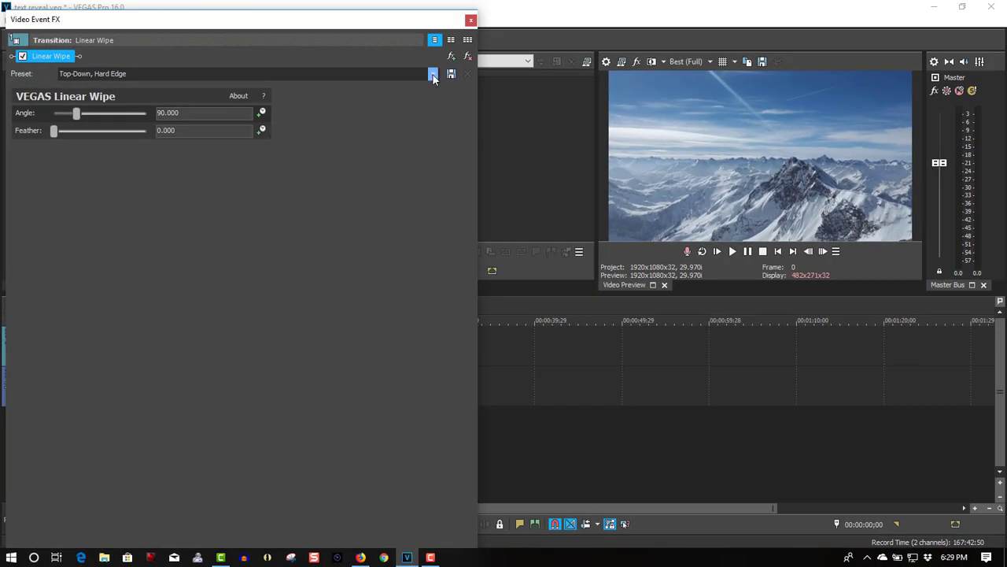
left_click(433, 74)
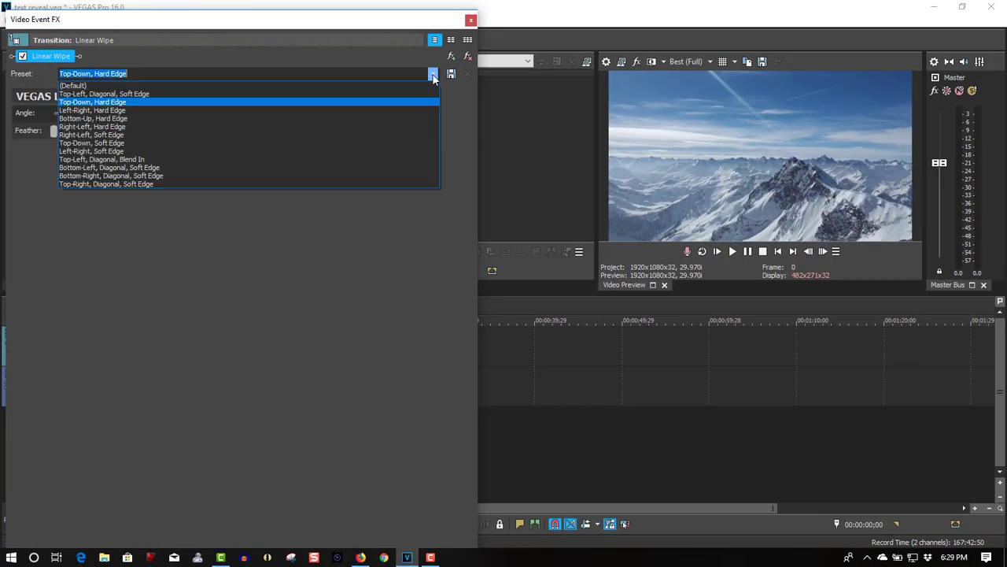
left_click(212, 143)
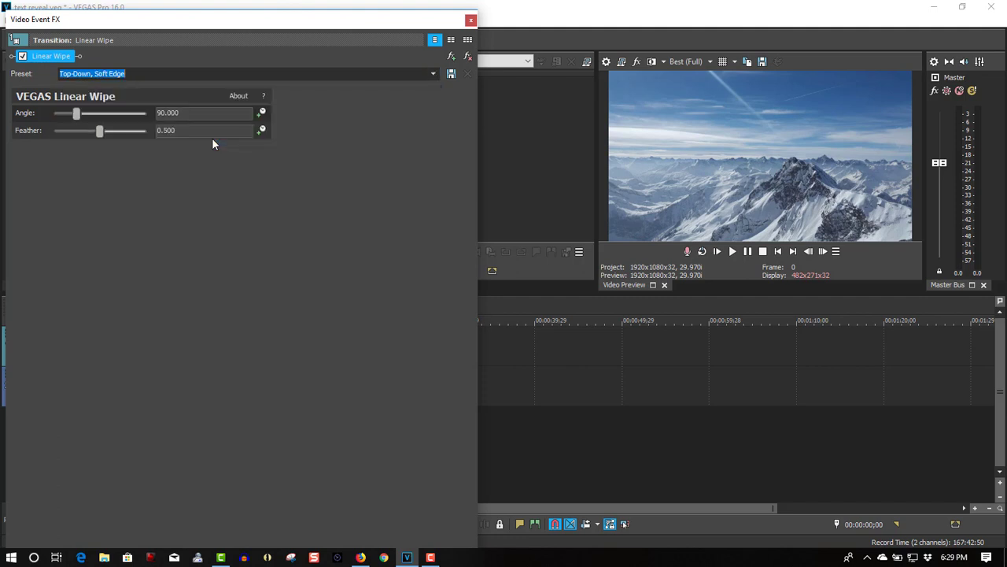
left_click(471, 20)
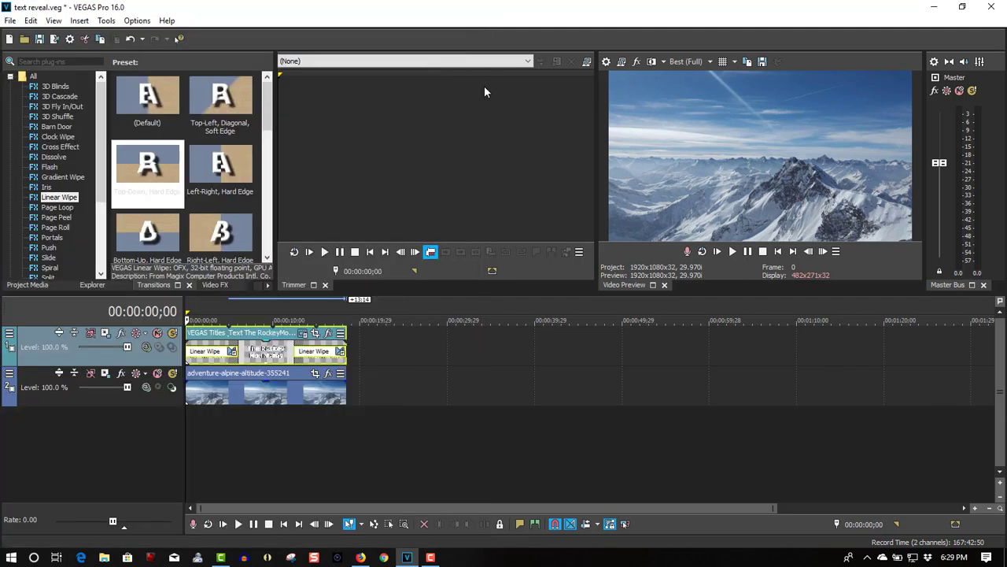
Play the project from the start to preview the soft-edged wipe, then rewind.
left_click(733, 252)
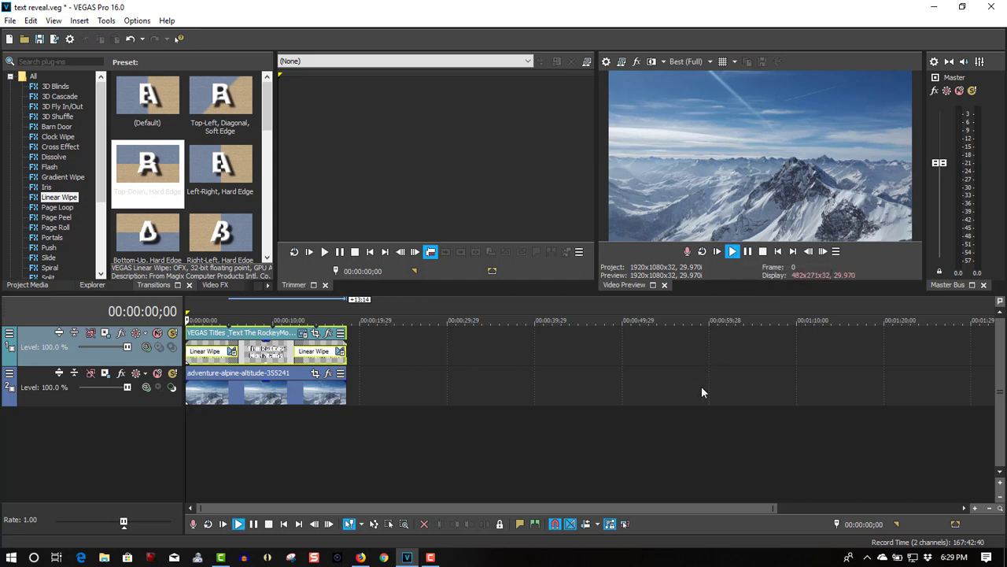
left_click(735, 250)
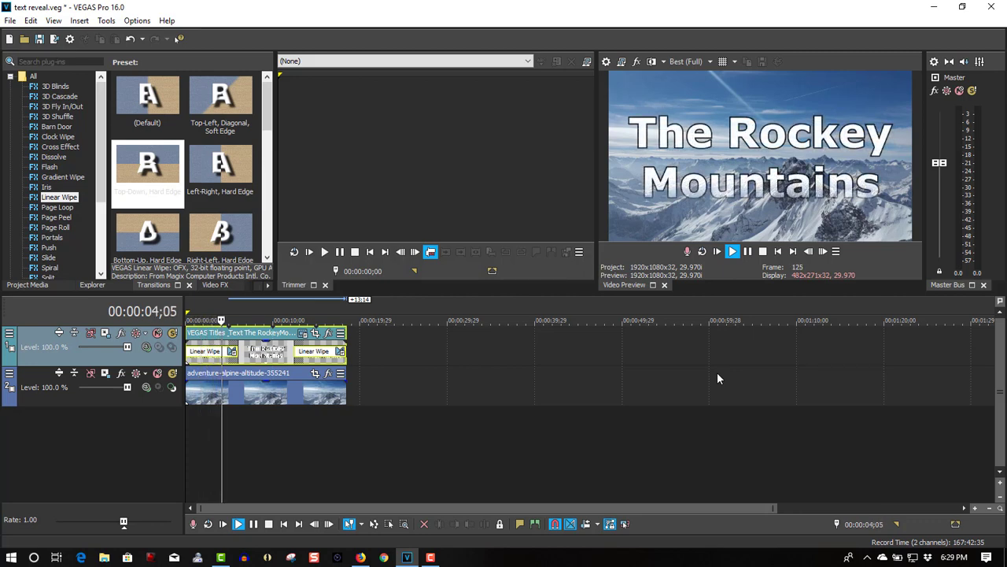
left_click(747, 251)
left_click(763, 251)
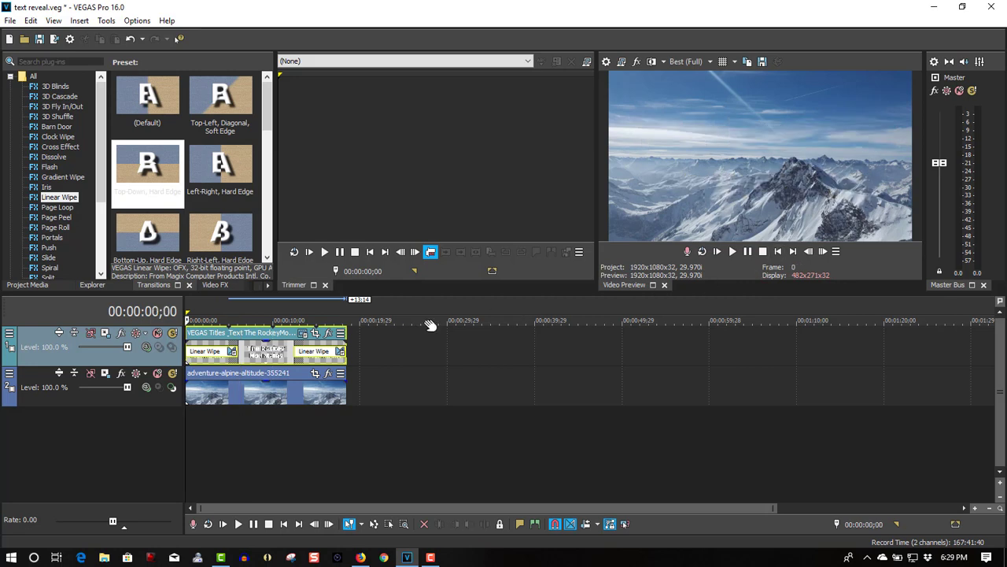
Switch the title's wipe to Bottom-Right, Diagonal, Soft Edge (angle 225, feather 0.100).
left_click(233, 352)
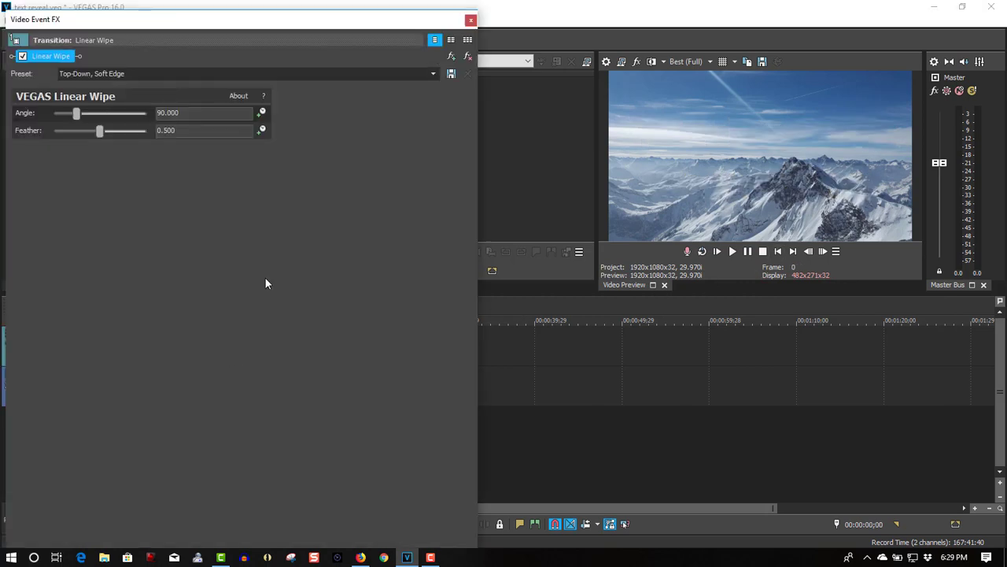
left_click(433, 74)
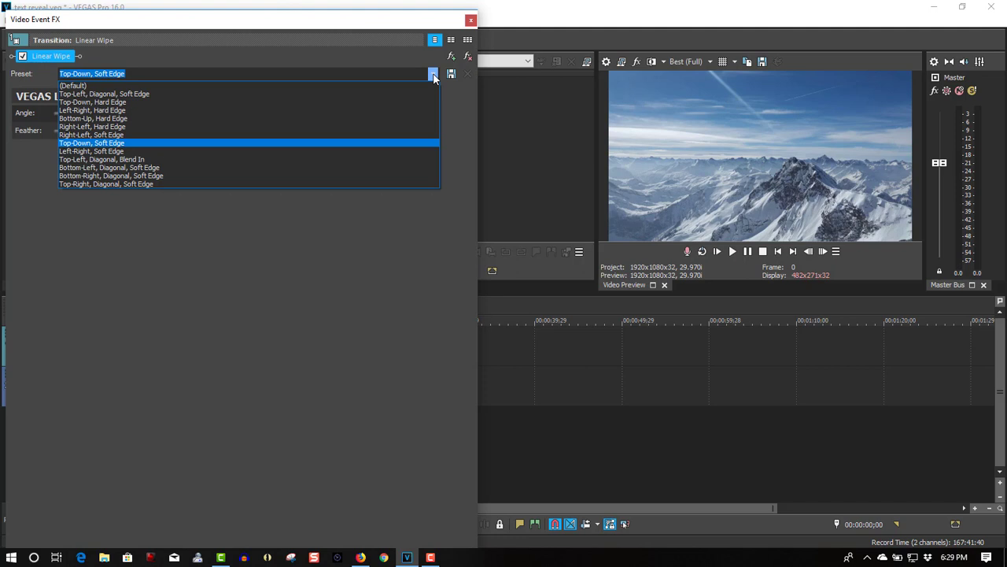
left_click(250, 174)
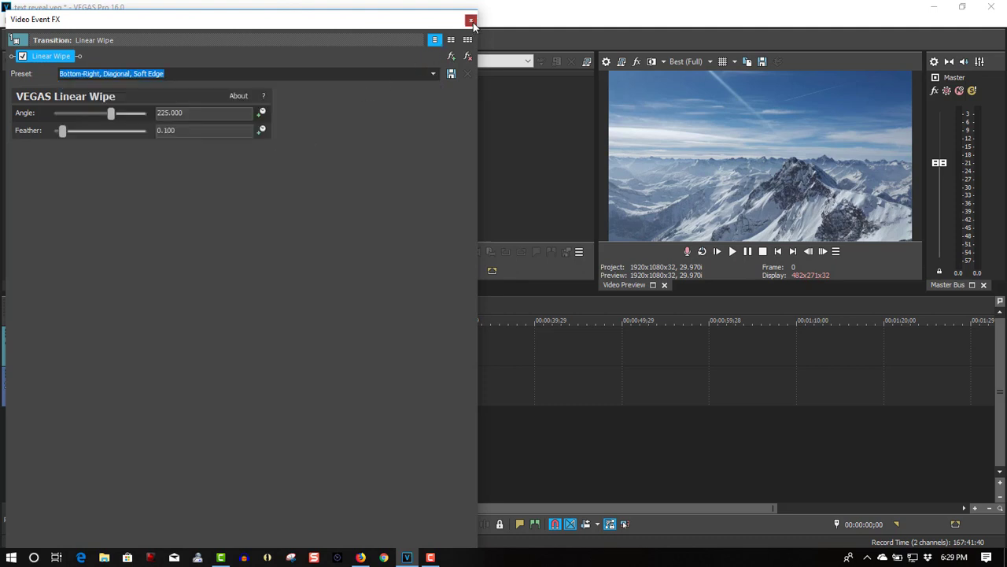
left_click(472, 21)
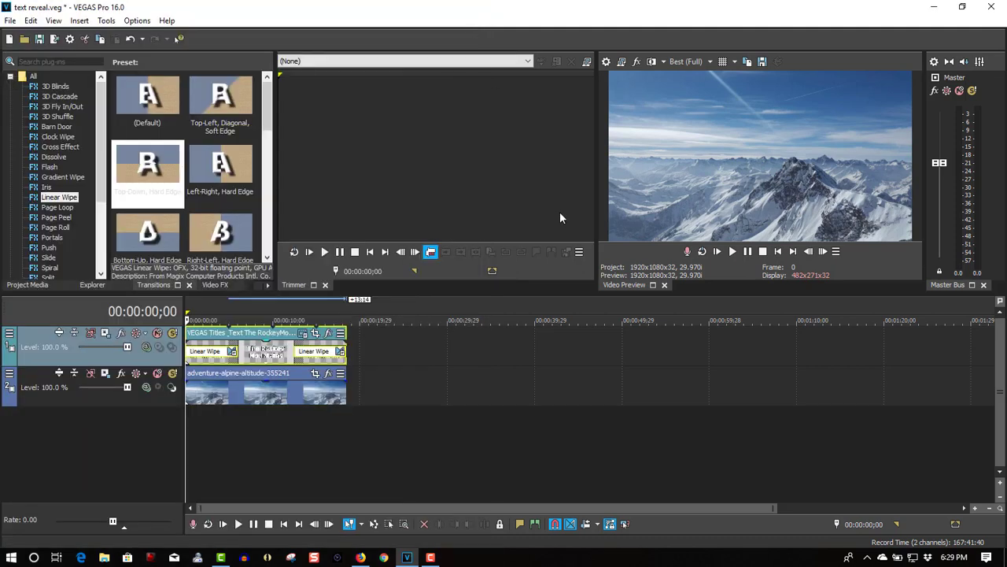
left_click(732, 251)
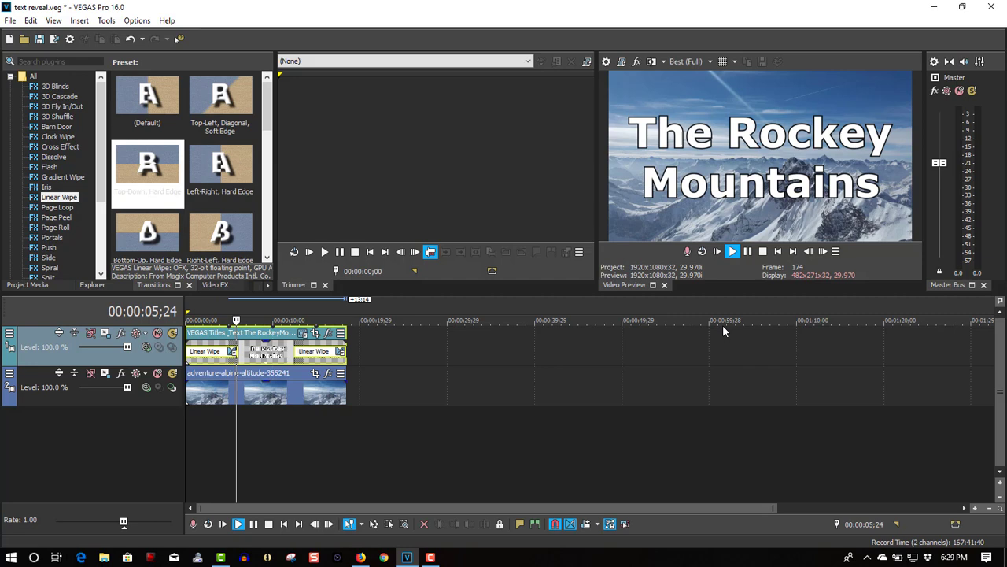
left_click(748, 251)
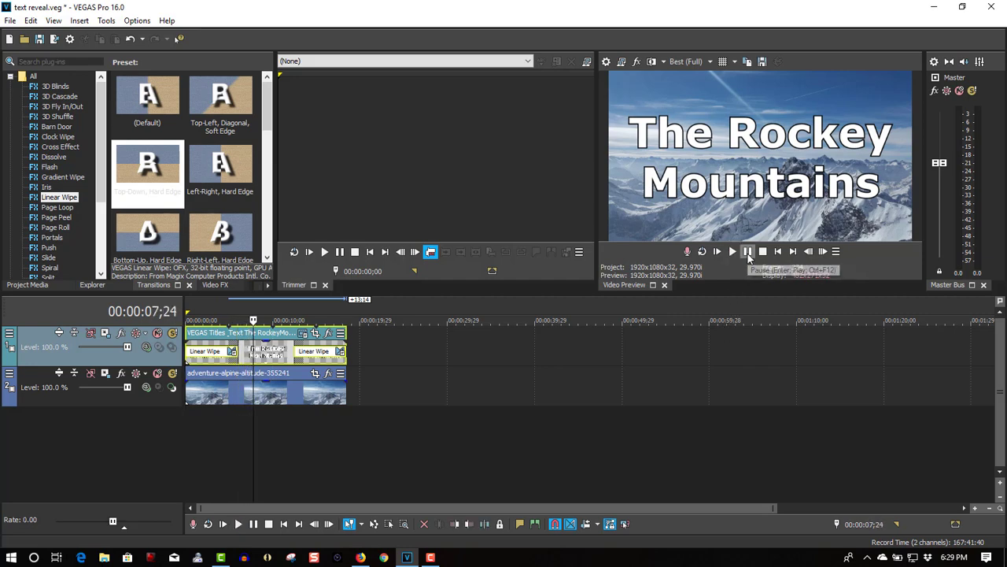